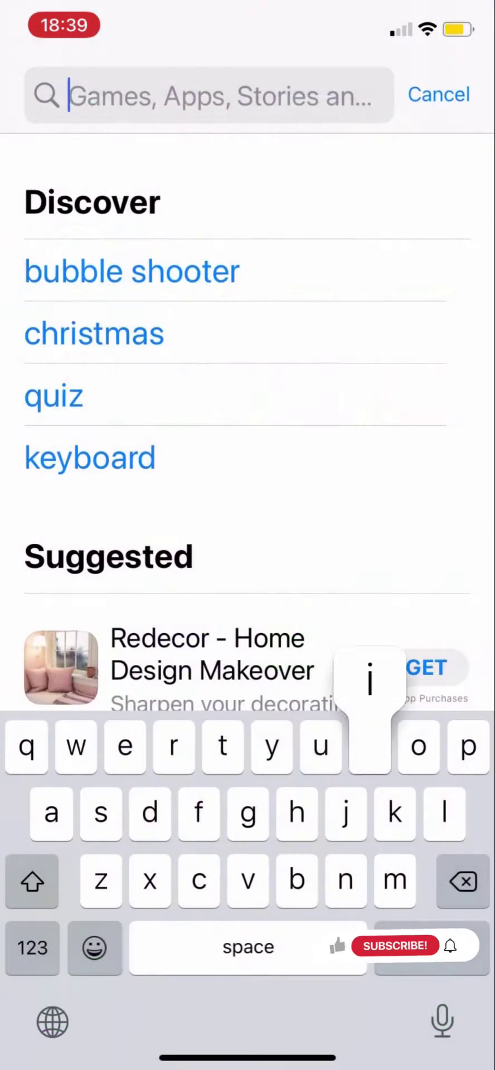
Search the App Store for 'inshot' and scroll to the InShot - Video Editor result
type("inshot")
key("Return")
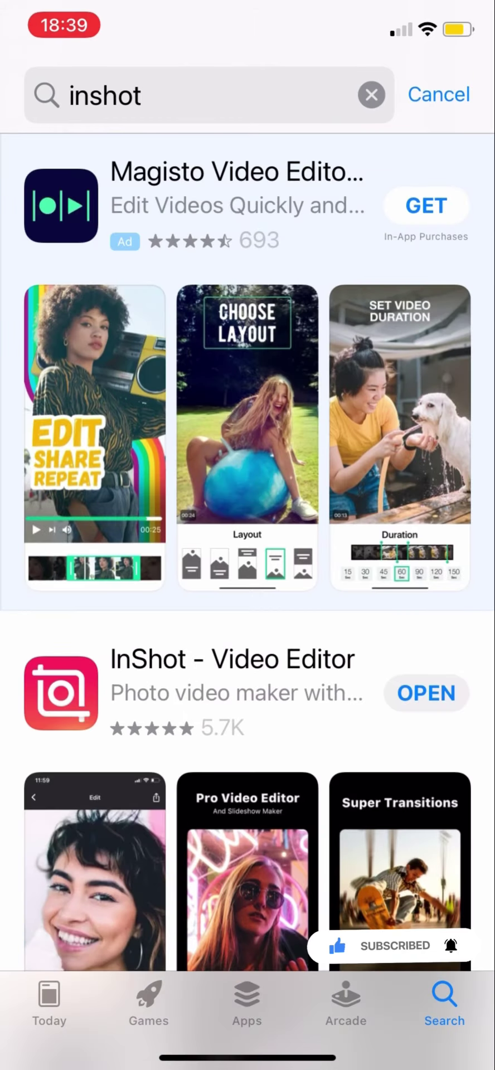
scroll(248, 535, "down", 8)
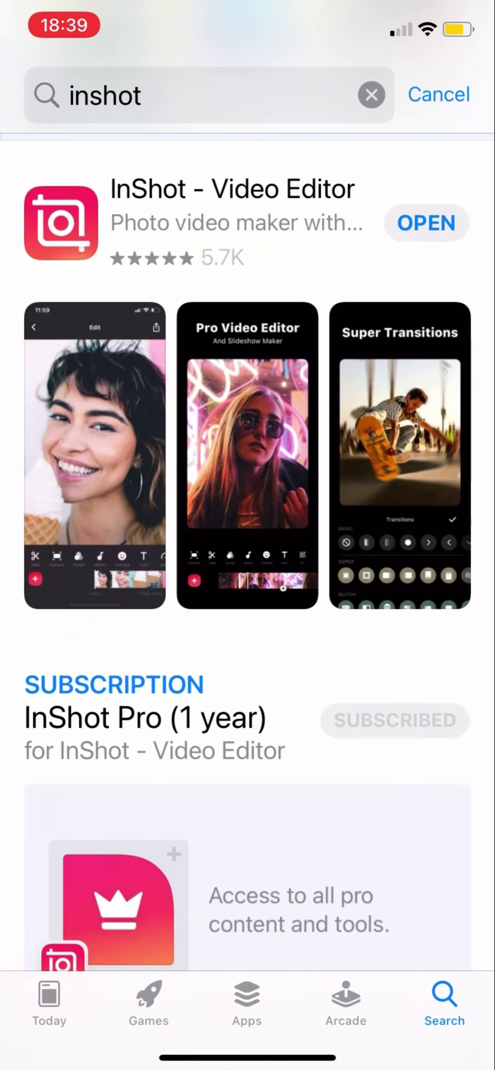
Open InShot and start a brand-new video project
left_click(426, 223)
left_click(105, 644)
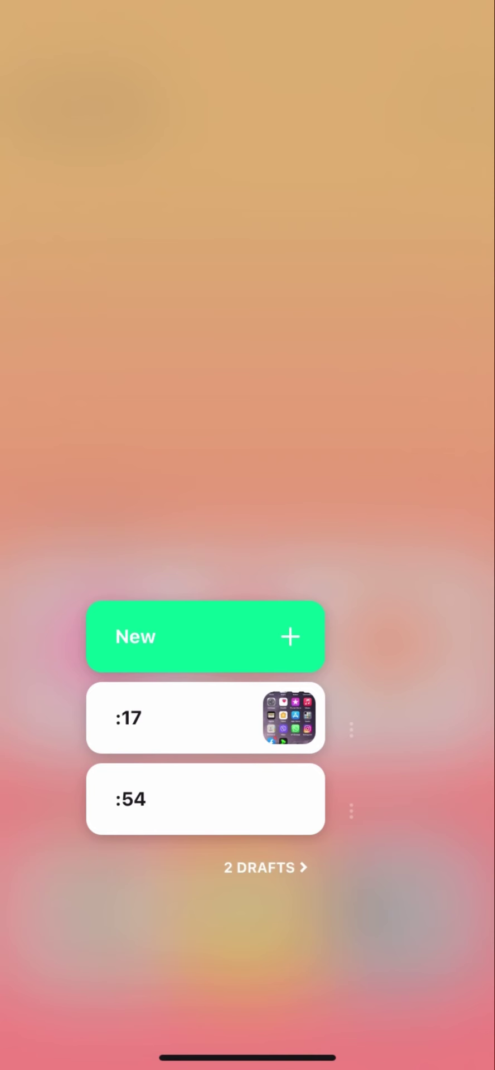
left_click(205, 636)
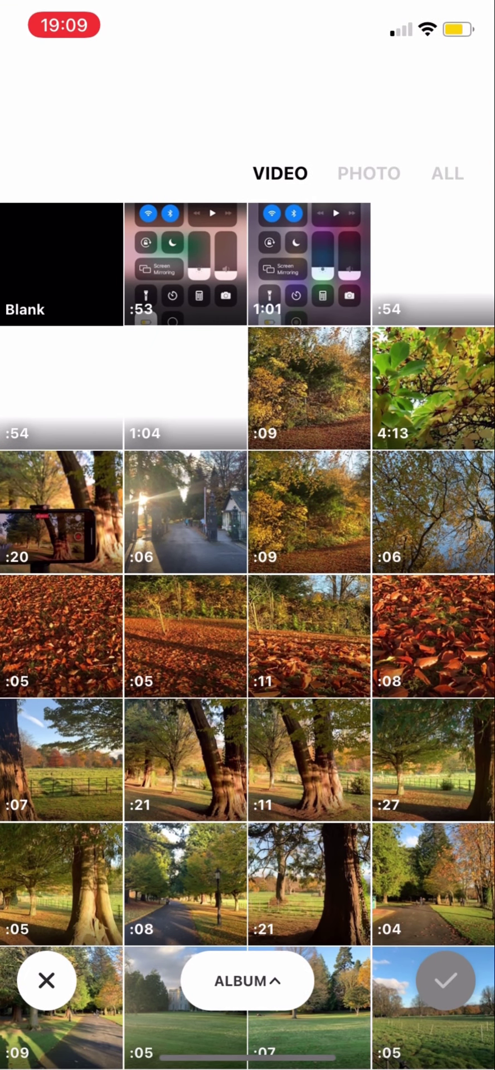
Select the woodland, sunlit lane, tree canopy and leaf-covered ground clips and confirm
scroll(247, 591, "down", 5)
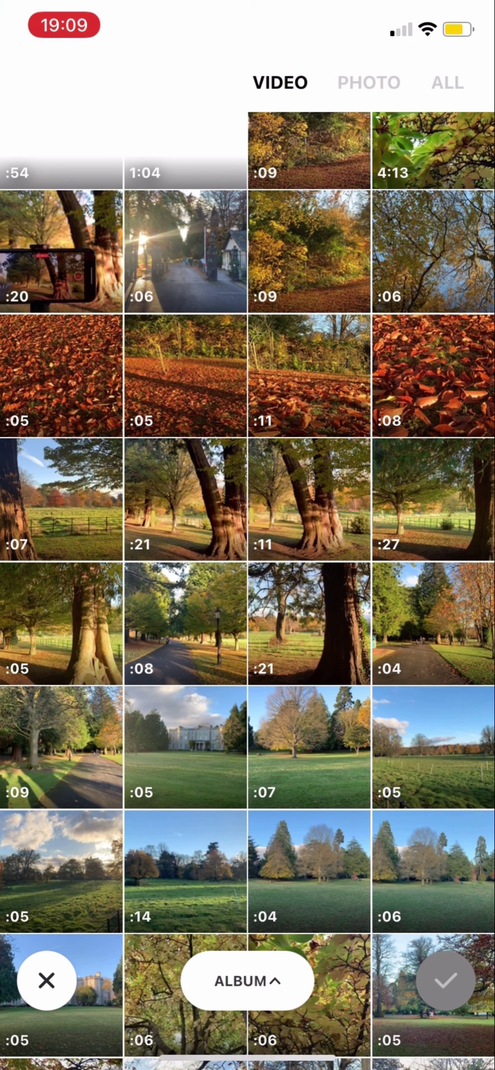
left_click(308, 251)
left_click(185, 252)
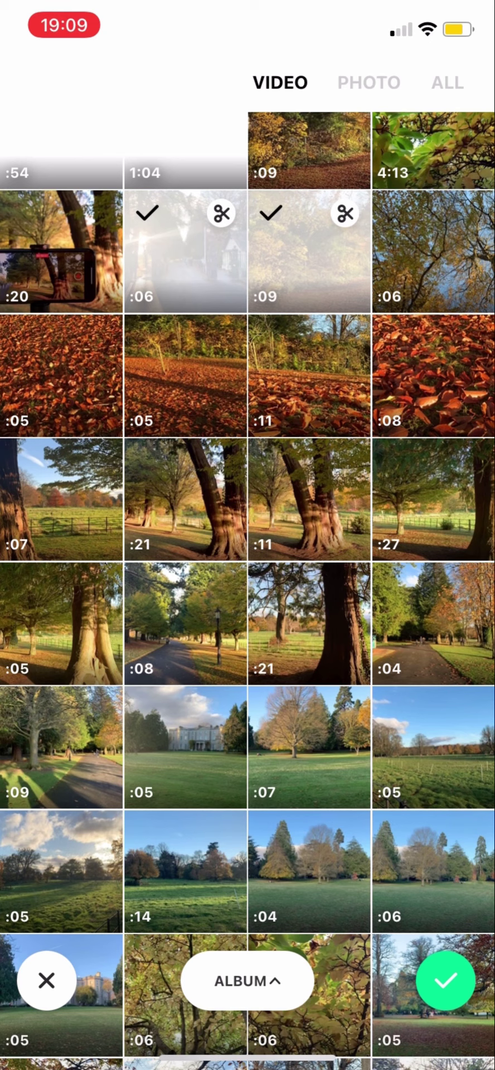
left_click(433, 252)
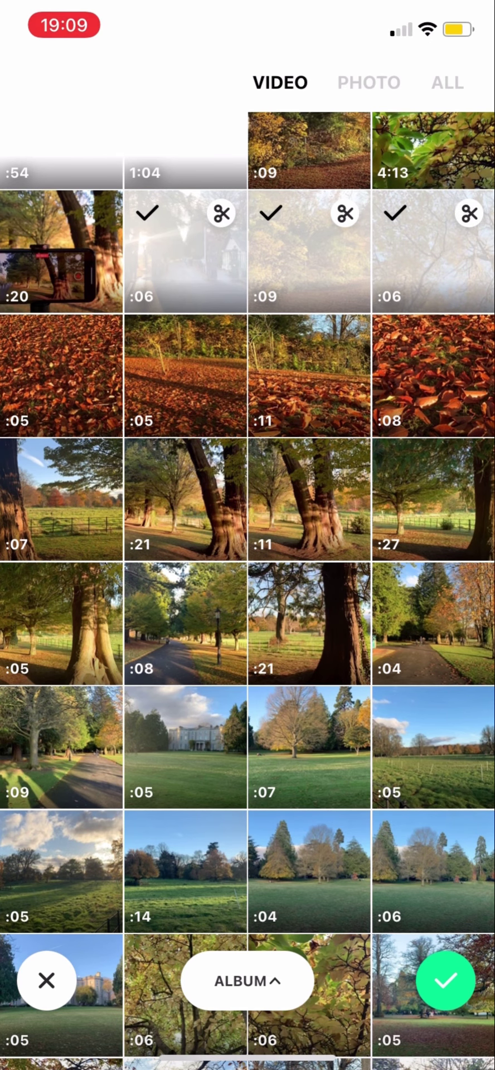
left_click(185, 375)
left_click(446, 980)
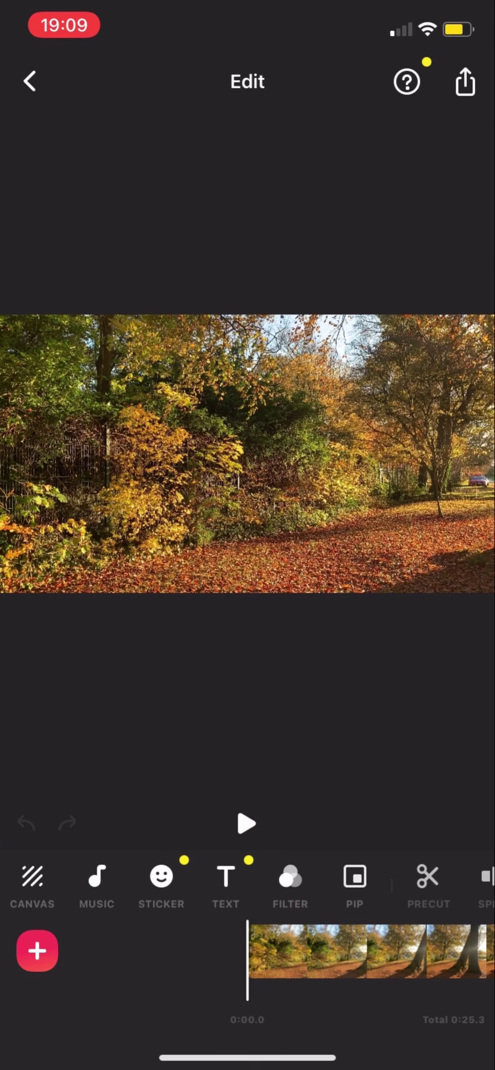
Preview the video, then trim the first clip's end so the project runs 0:23.2
left_click(246, 824)
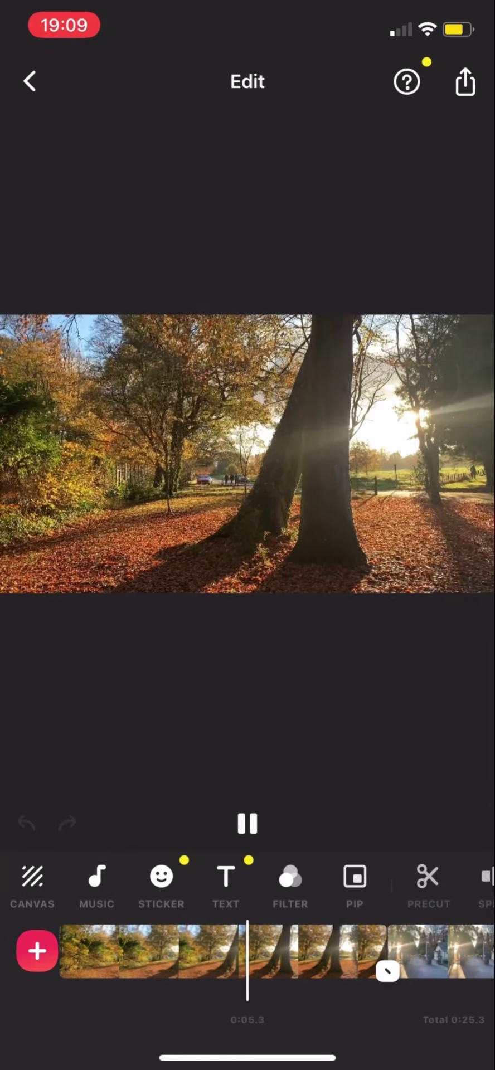
left_click(247, 823)
left_click_drag(168, 951, 198, 951)
left_click(168, 951)
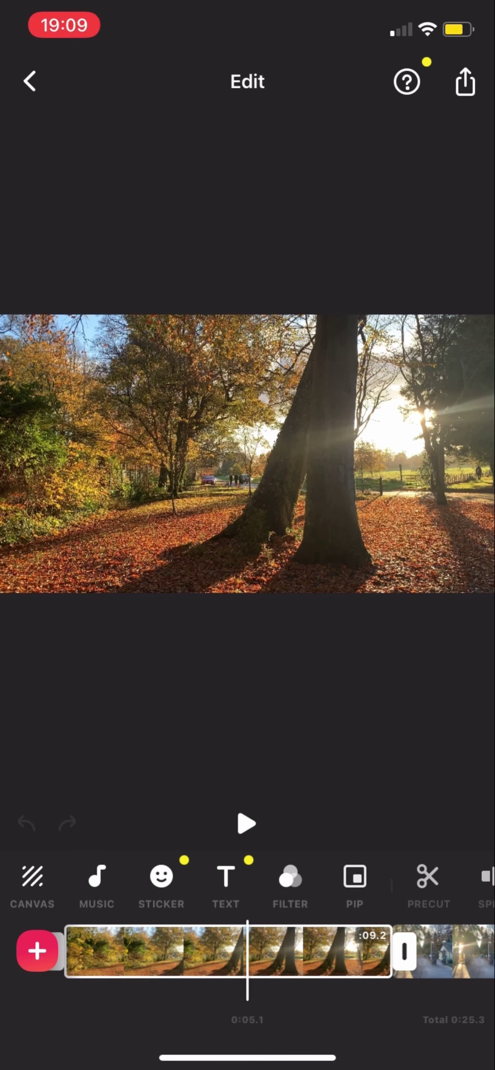
left_click_drag(404, 950, 356, 951)
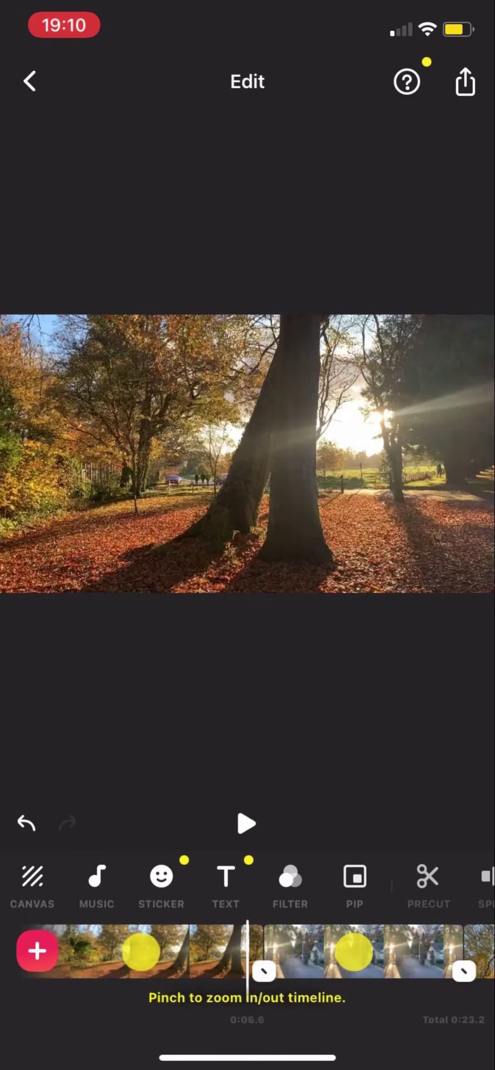
Choose the second Super transition between the clips after trying dissolve and the first Super
left_click(284, 971)
left_click(118, 762)
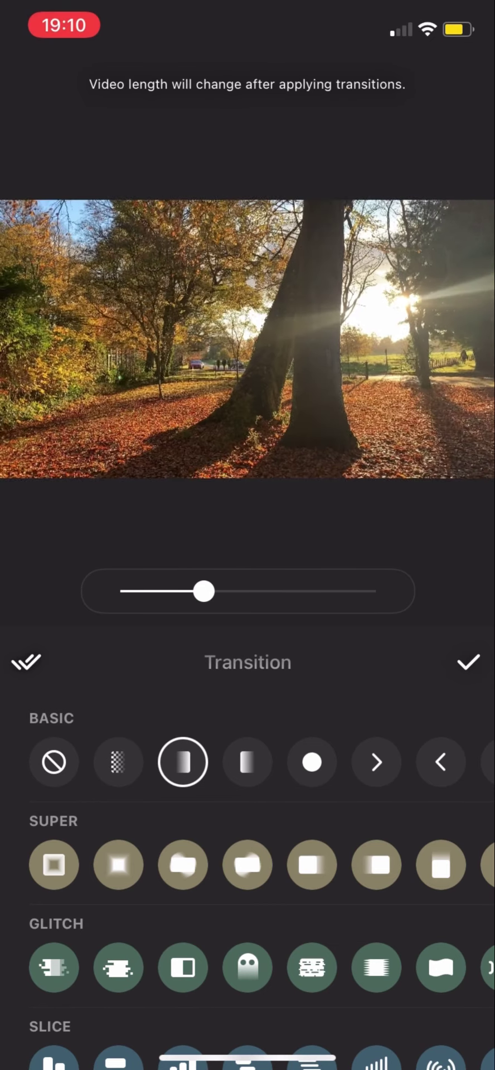
left_click(53, 865)
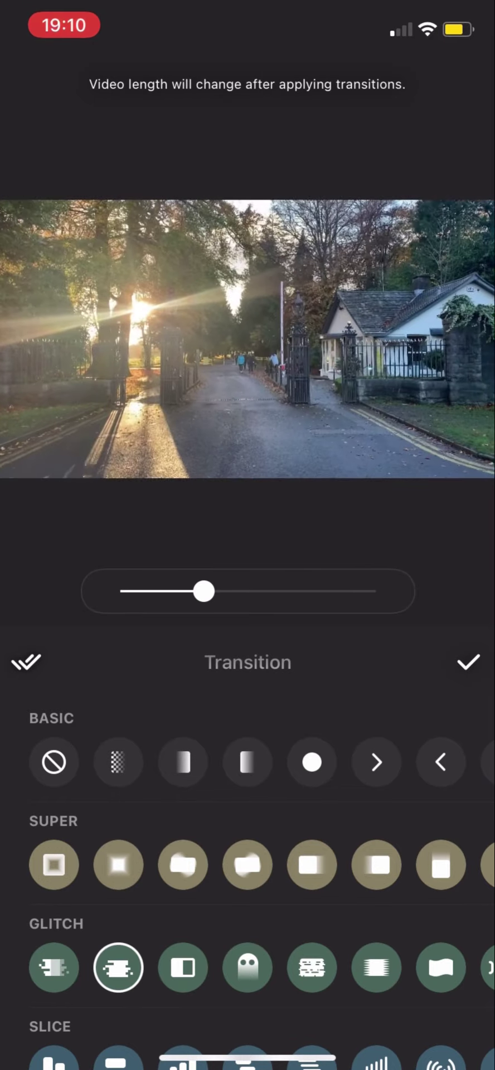
left_click(118, 865)
Lengthen the transition duration and apply it to every clip join
left_click_drag(204, 592, 286, 591)
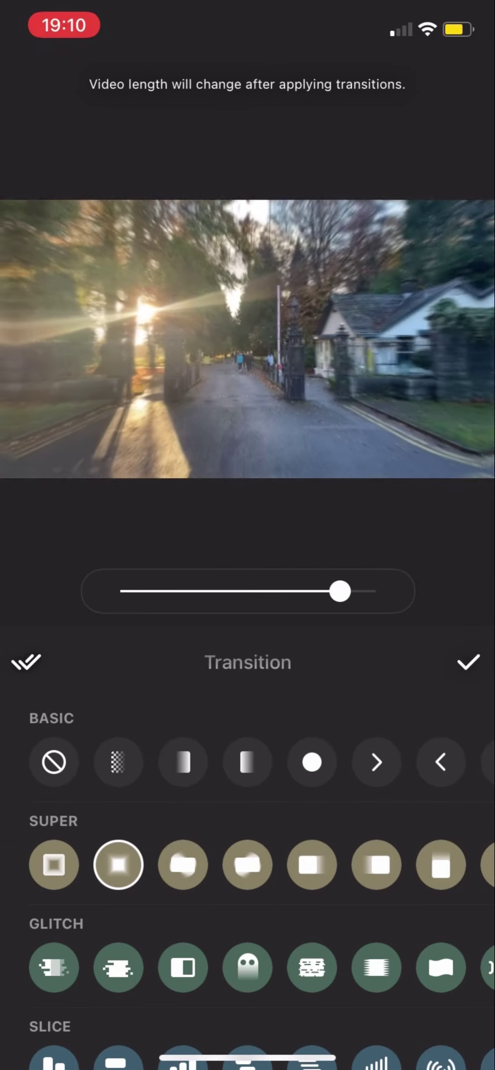
left_click_drag(340, 592, 131, 592)
left_click(294, 592)
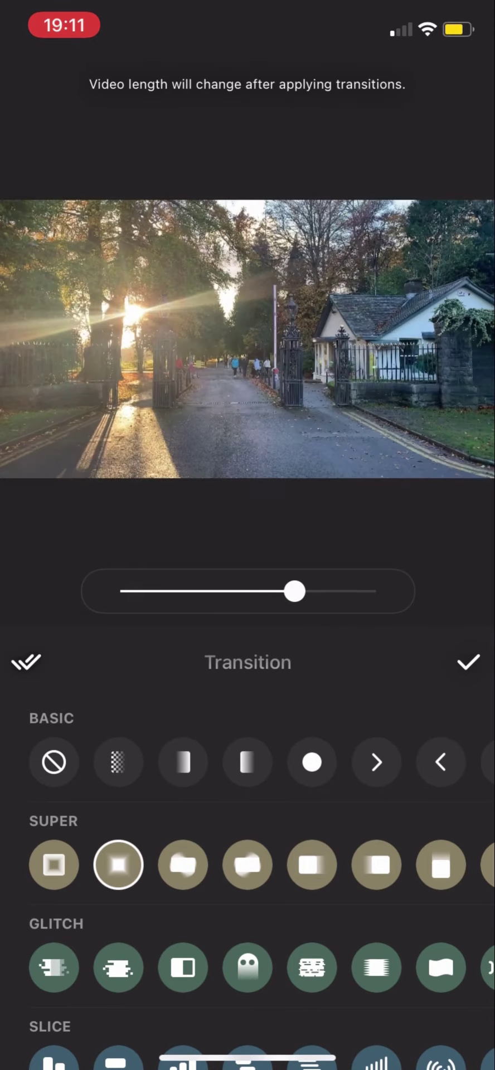
left_click(26, 662)
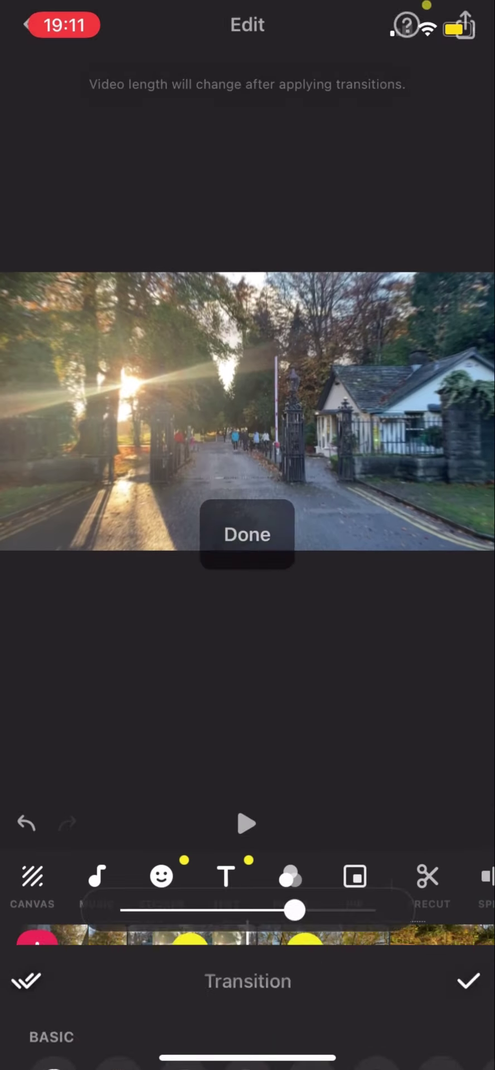
left_click(469, 662)
left_click(37, 951)
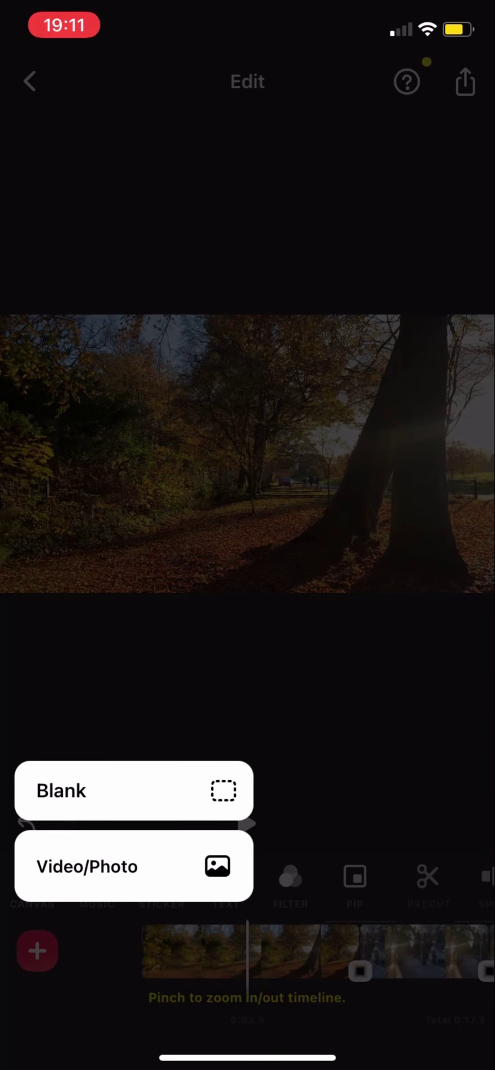
Insert a three-second blank white clip at the start and set the canvas ratio to No Frame
left_click(61, 790)
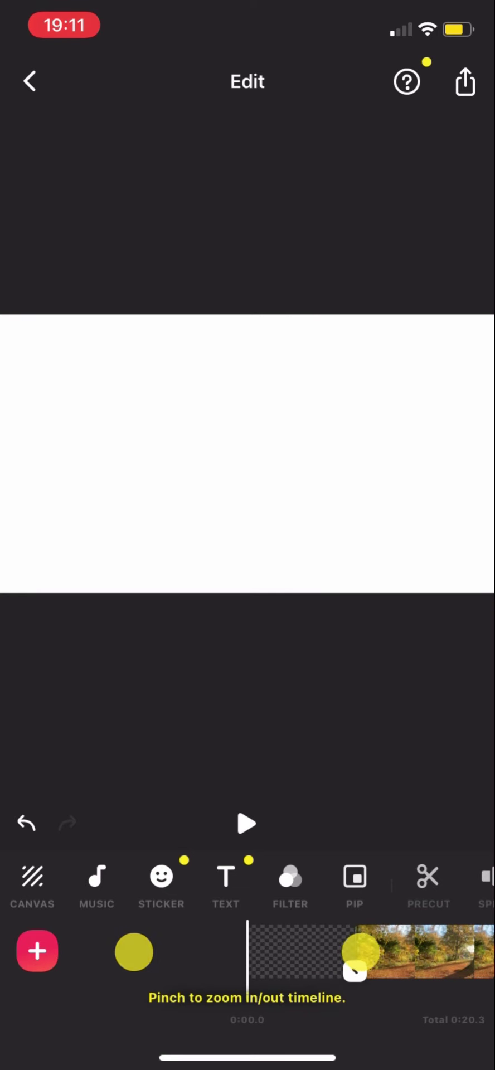
left_click(32, 886)
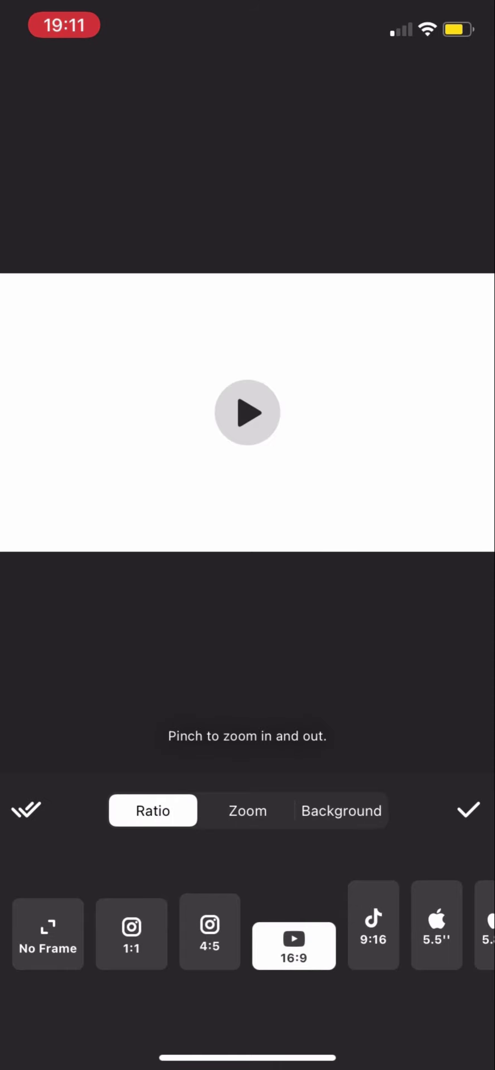
left_click(210, 931)
left_click(131, 935)
left_click(48, 935)
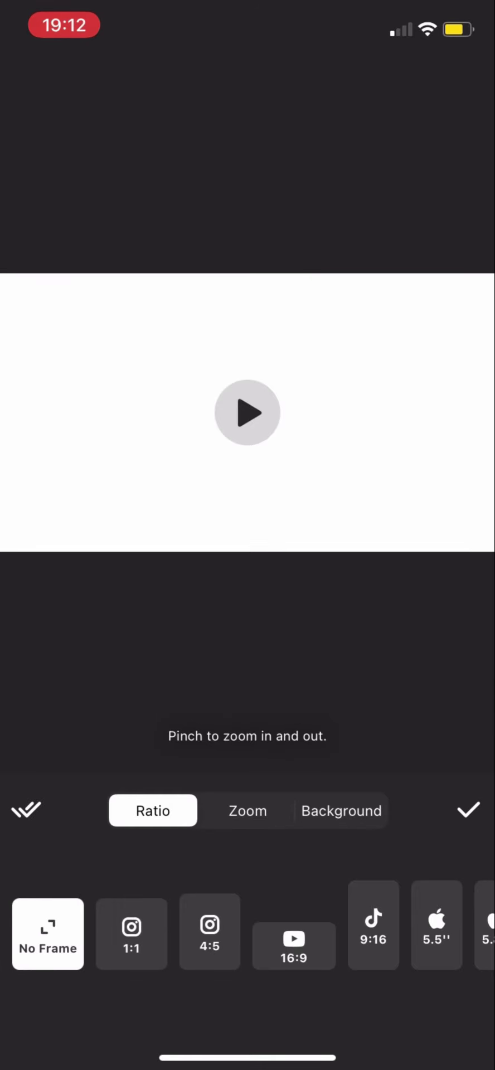
left_click(469, 810)
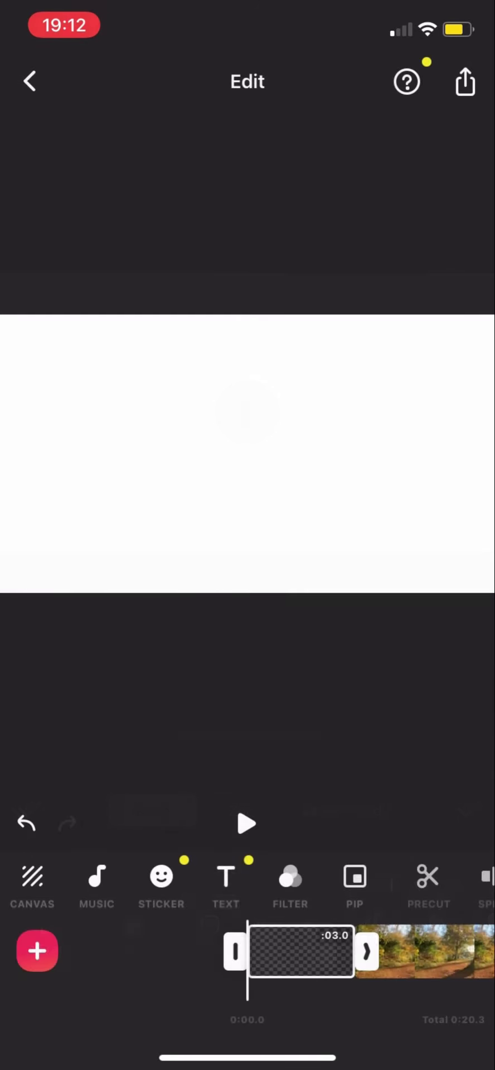
Add 'Autumn' text to the blank title card and remove its pink border
left_click(226, 884)
type("Autumn")
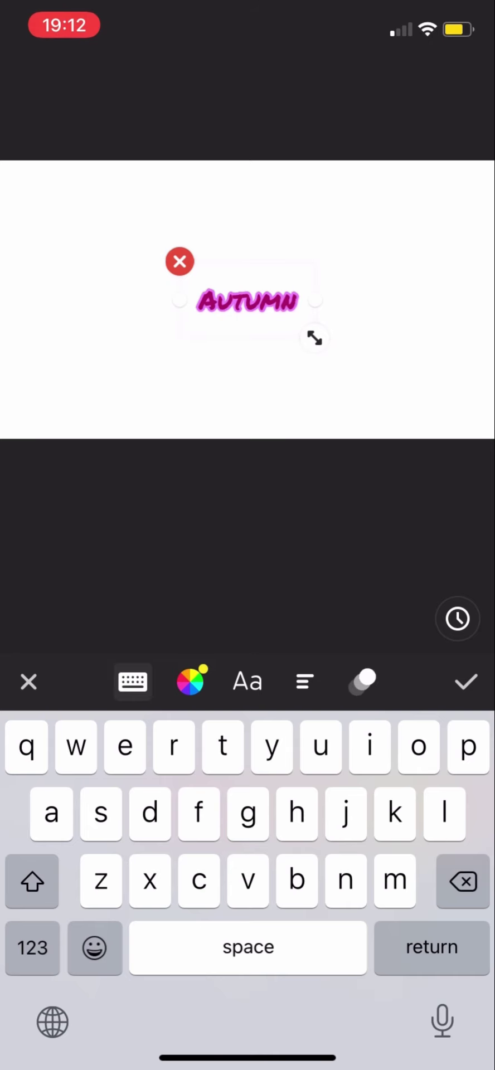
left_click(190, 681)
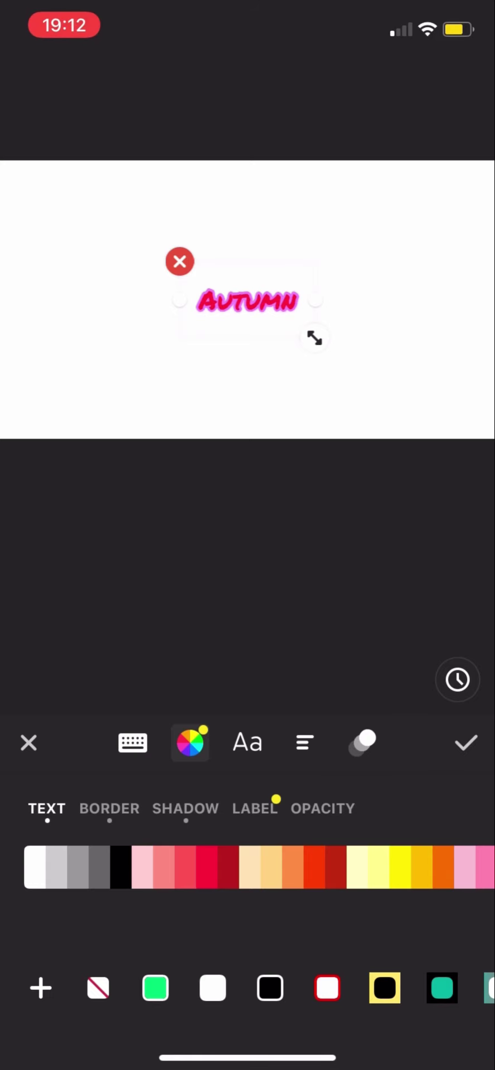
left_click(109, 808)
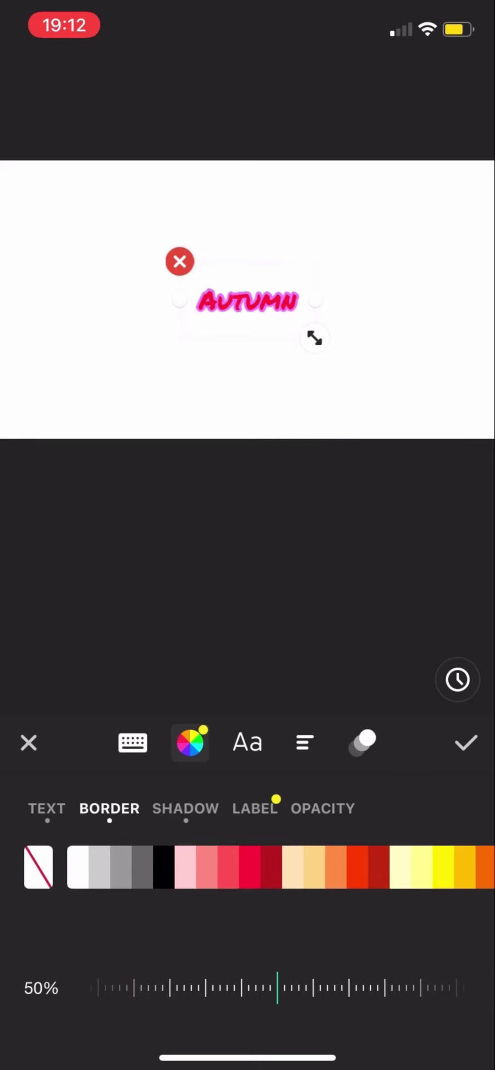
left_click(39, 867)
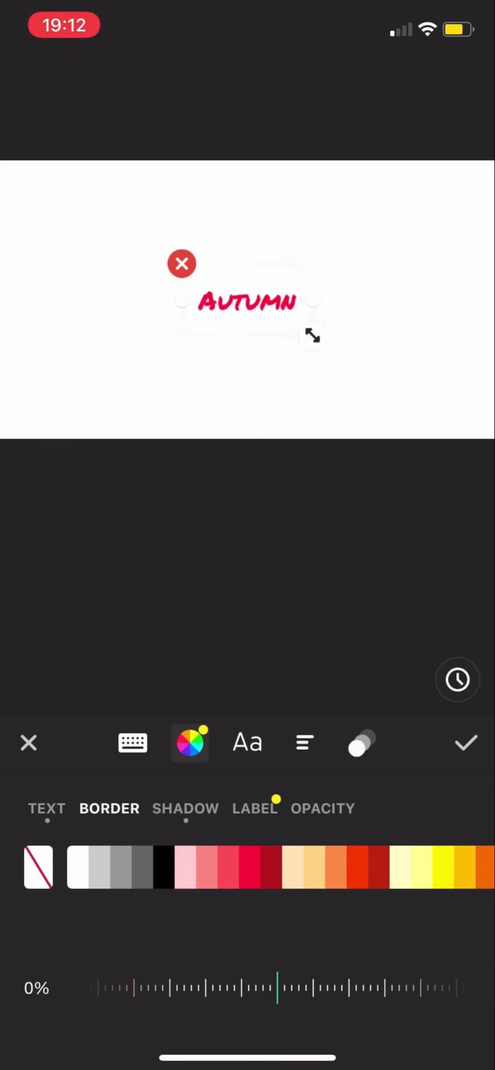
Enlarge the AUTUMN title and give it a Heart loop animation
left_click_drag(313, 336, 403, 373)
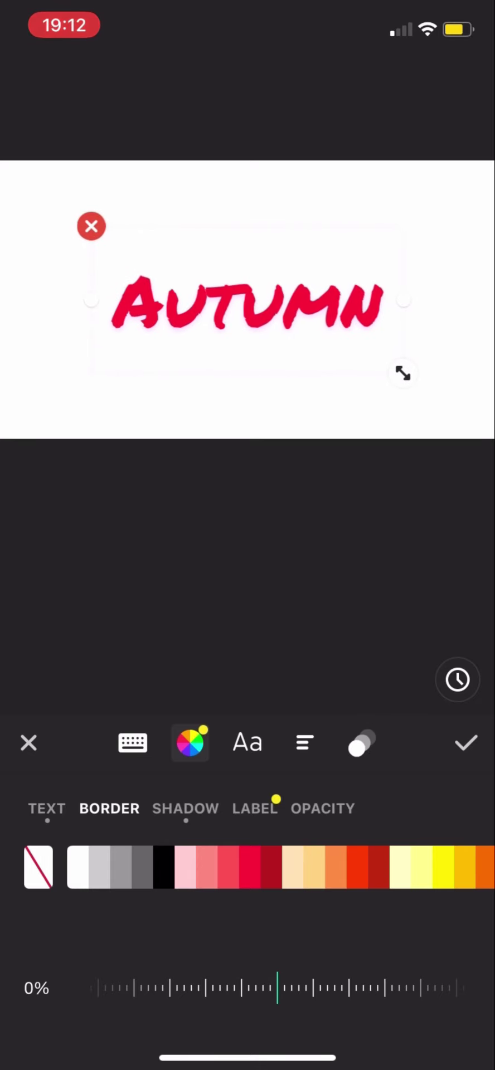
left_click(362, 743)
left_click_drag(334, 985, 223, 985)
left_click(321, 984)
left_click_drag(149, 678, 202, 678)
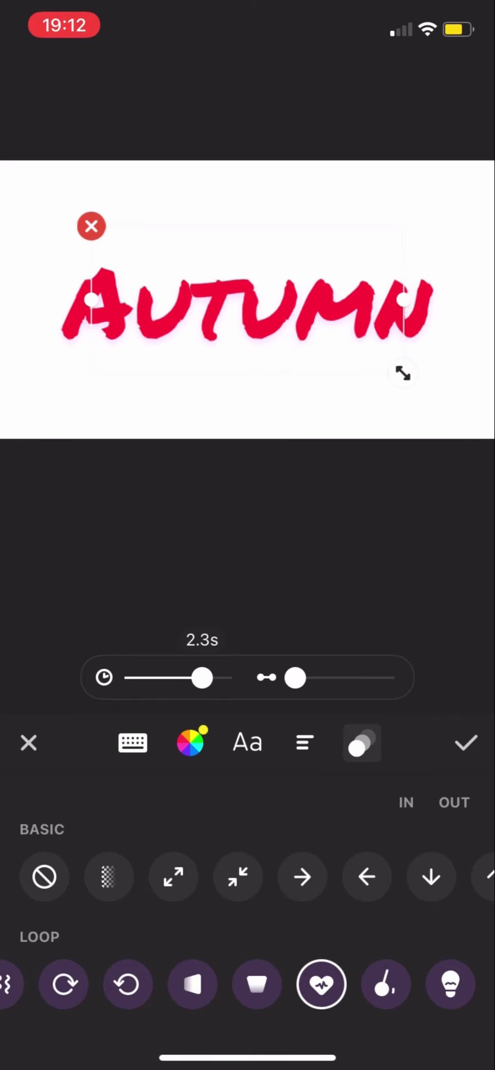
left_click_drag(202, 677, 145, 678)
Search GIPHY stickers for 'Autumn' and add the autumn leaves sticker to the title card
left_click(386, 985)
left_click(465, 743)
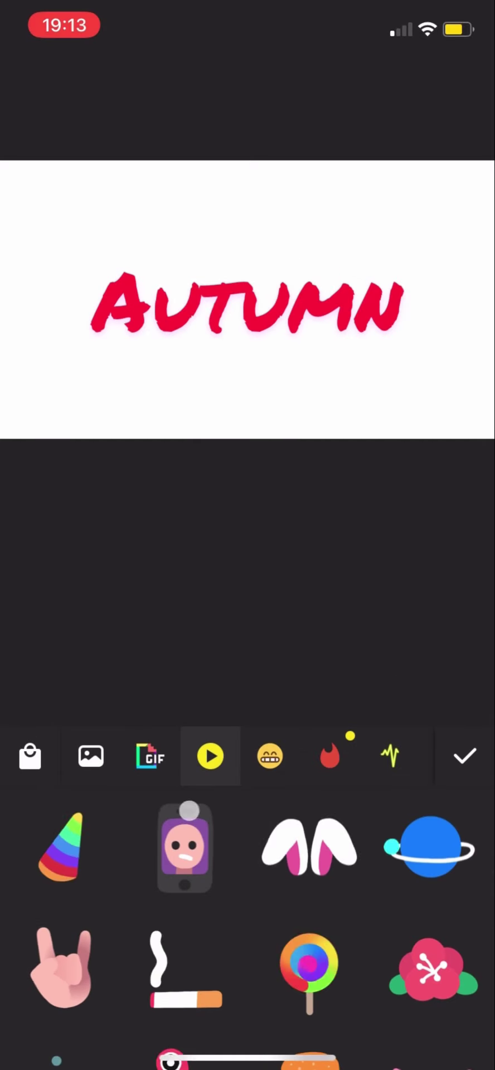
left_click(151, 756)
left_click(167, 538)
type("Autumn")
key("Return")
left_click(91, 697)
Shrink the leaves sticker and give it a lengthened Pendulum loop animation
left_click(247, 100)
left_click_drag(340, 295, 315, 277)
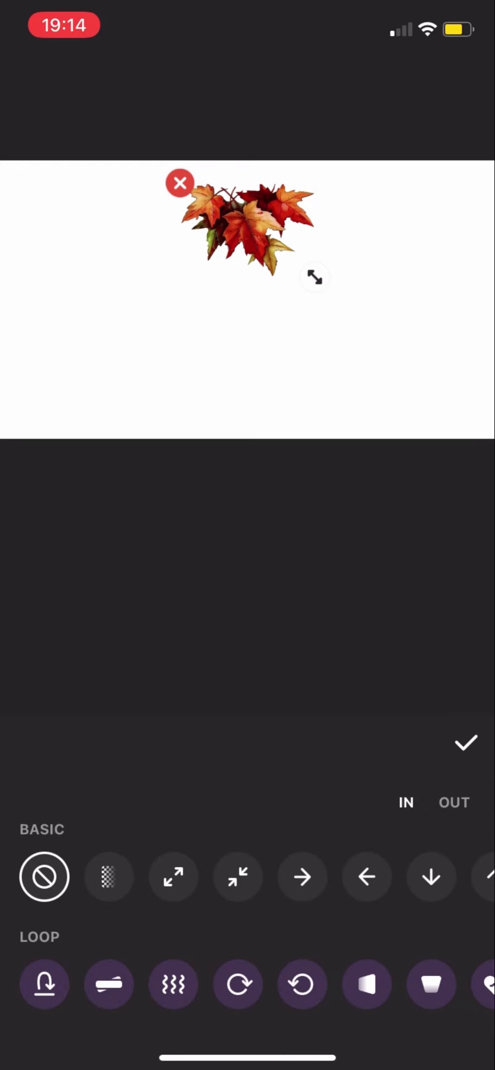
left_click_drag(334, 877, 162, 877)
left_click_drag(335, 985, 128, 985)
left_click(386, 985)
left_click_drag(145, 678, 211, 678)
left_click(465, 742)
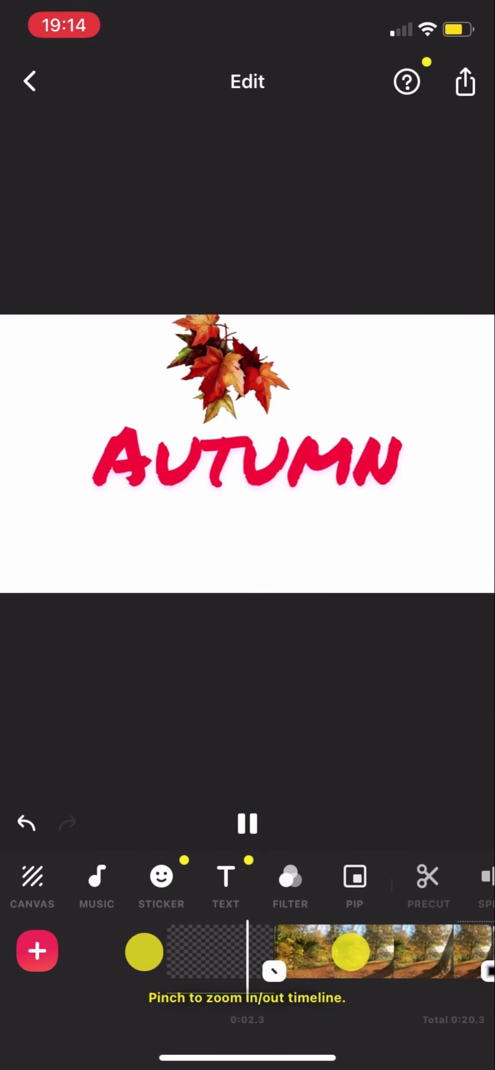
Add the Instagram icon sticker and move it to the lower left of the footage
left_click(161, 881)
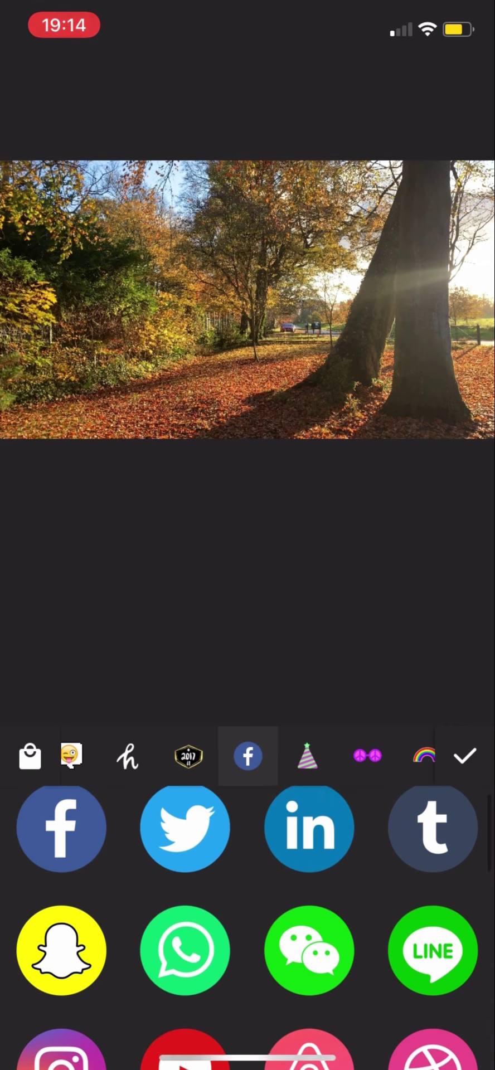
scroll(253, 925, "down", 3)
scroll(253, 925, "down", 2)
left_click(61, 920)
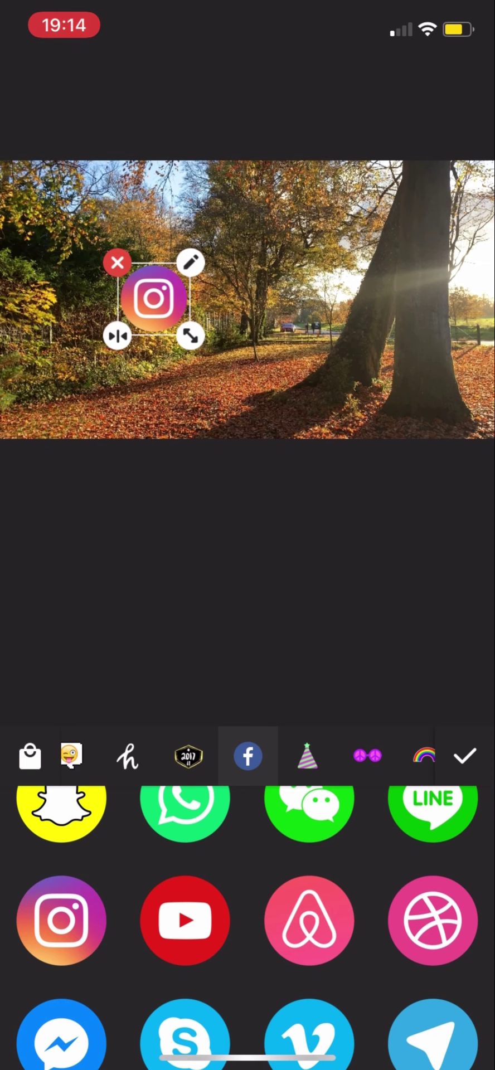
left_click_drag(154, 299, 95, 385)
Give the Instagram icon a Heart loop pulse animation
left_click(132, 350)
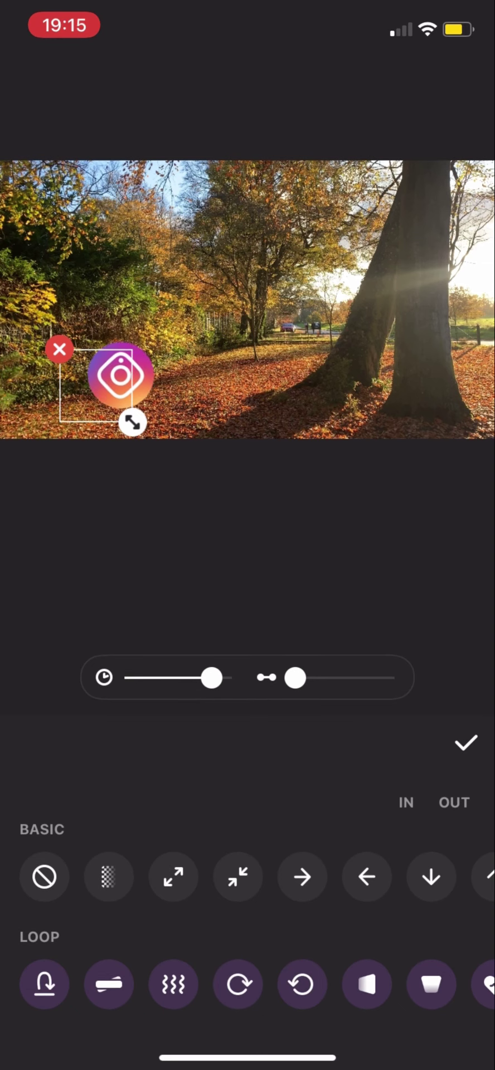
left_click_drag(446, 985, 345, 985)
left_click(319, 984)
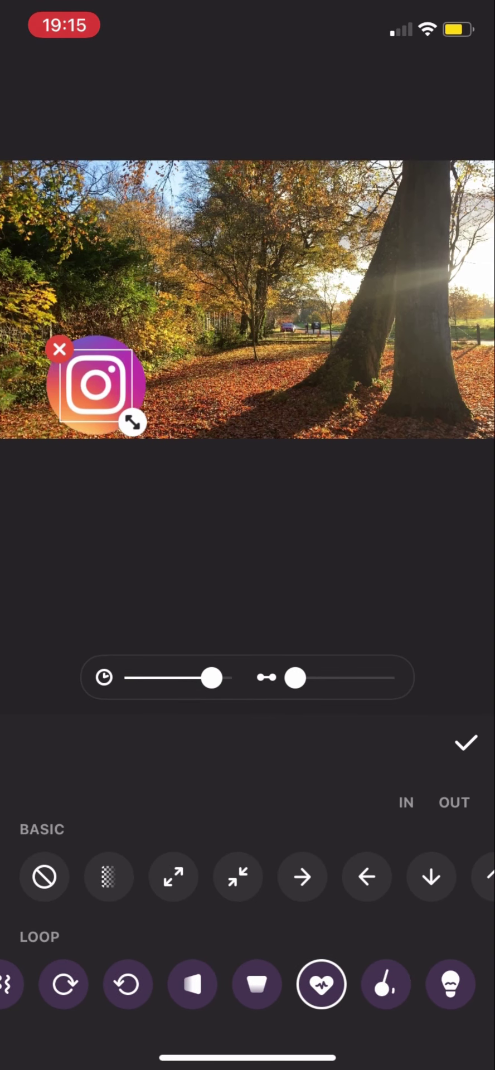
left_click(466, 742)
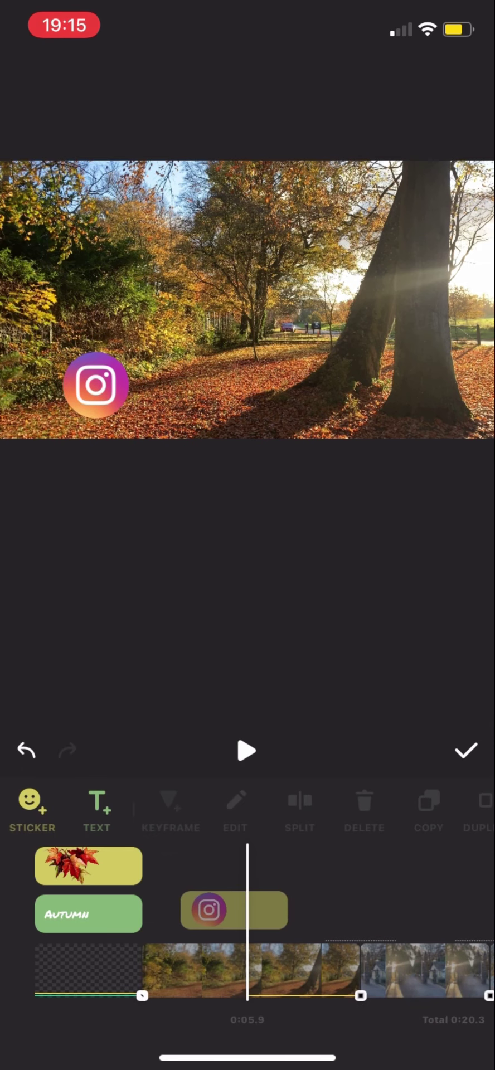
Extend the Instagram icon's timeline clip so it stays on screen longer
left_click(196, 913)
left_click_drag(279, 970, 296, 970)
left_click_drag(279, 914, 382, 915)
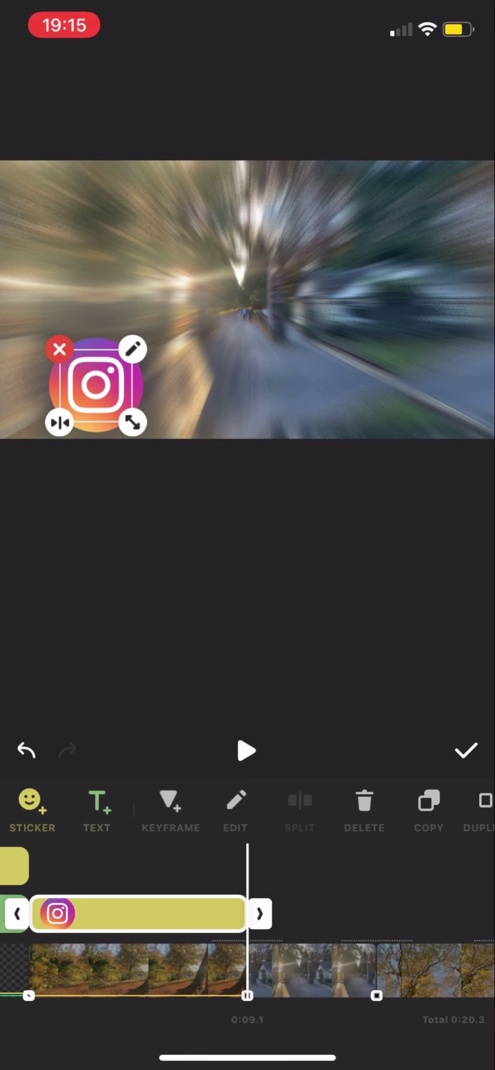
left_click_drag(223, 970, 313, 970)
left_click(96, 808)
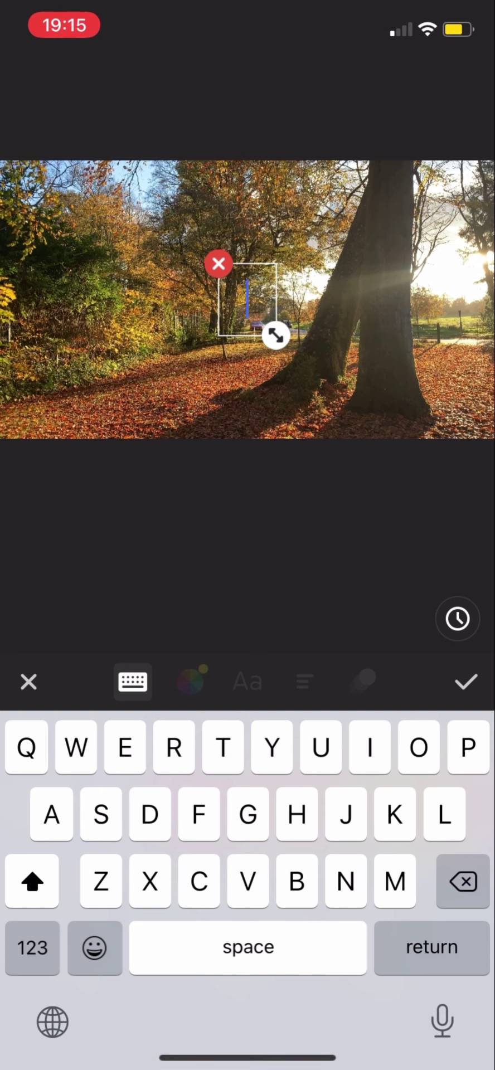
Add black 'My name' text to the woodland footage
type("My name")
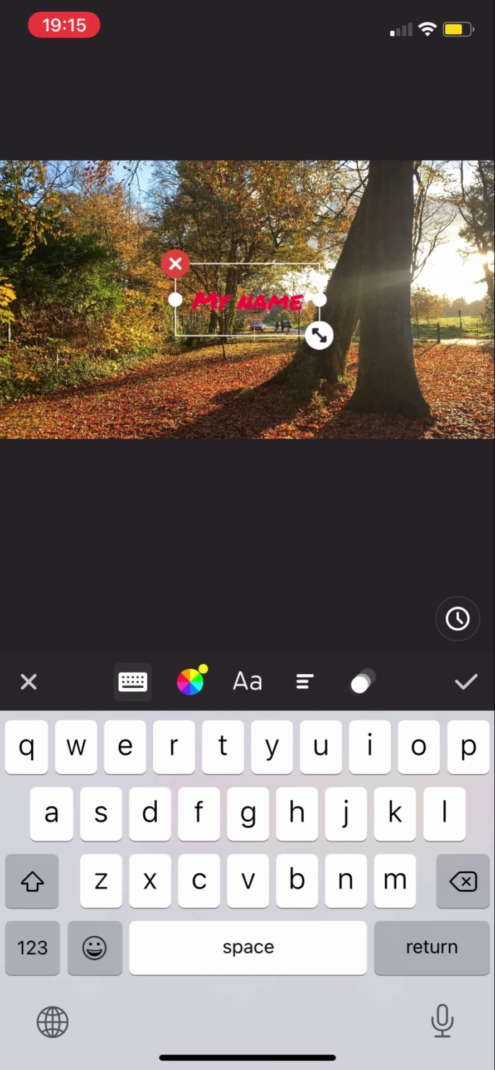
left_click(190, 681)
left_click_drag(248, 301, 248, 367)
left_click(466, 743)
Shrink the Instagram icon slightly and place My name beside it
left_click_drag(248, 365, 235, 384)
left_click(96, 385)
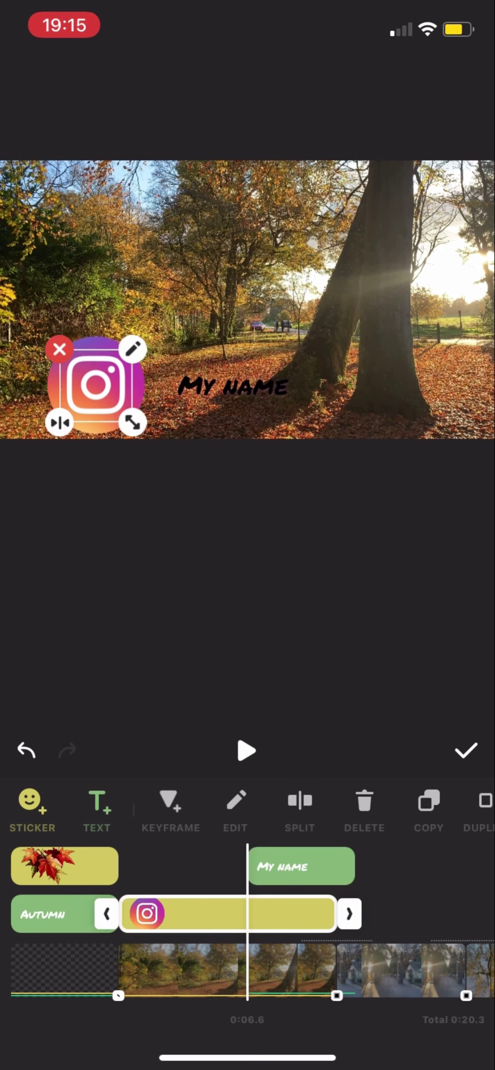
left_click_drag(132, 422, 123, 413)
left_click(233, 385)
left_click_drag(233, 385, 215, 387)
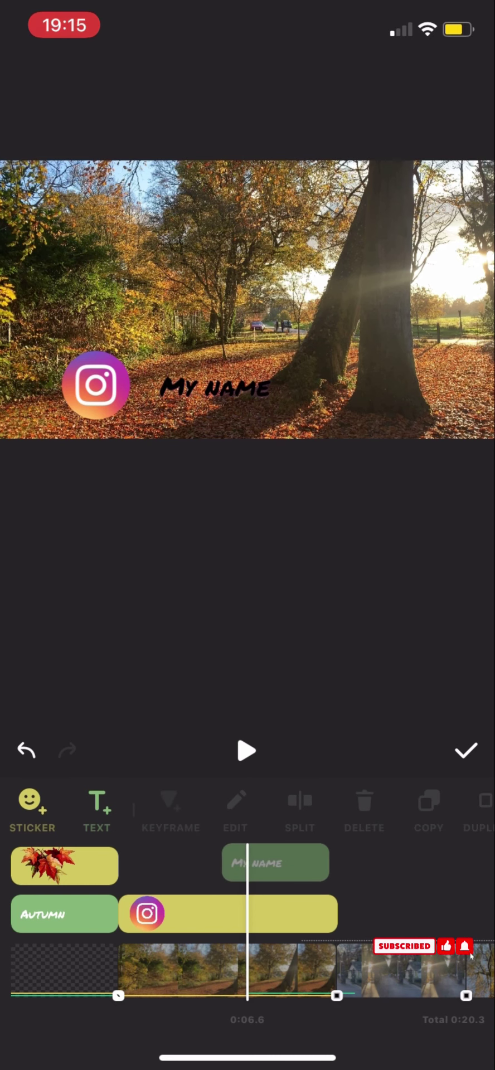
Align the My name clip to end with the Instagram icon, then replay from the start
left_click_drag(276, 863, 193, 863)
left_click(175, 866)
left_click_drag(279, 970, 287, 970)
left_click_drag(335, 970, 236, 970)
left_click_drag(150, 866, 259, 865)
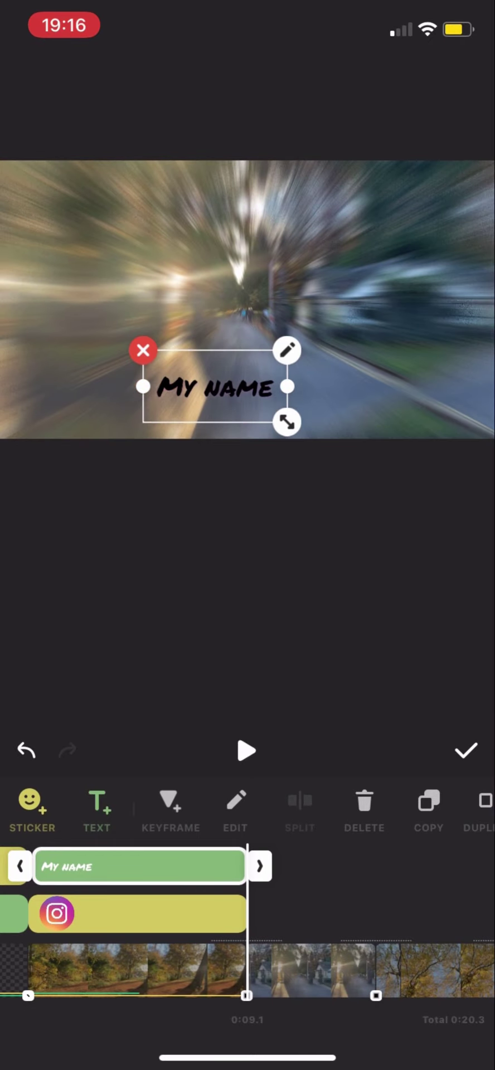
left_click_drag(111, 970, 434, 970)
left_click(247, 751)
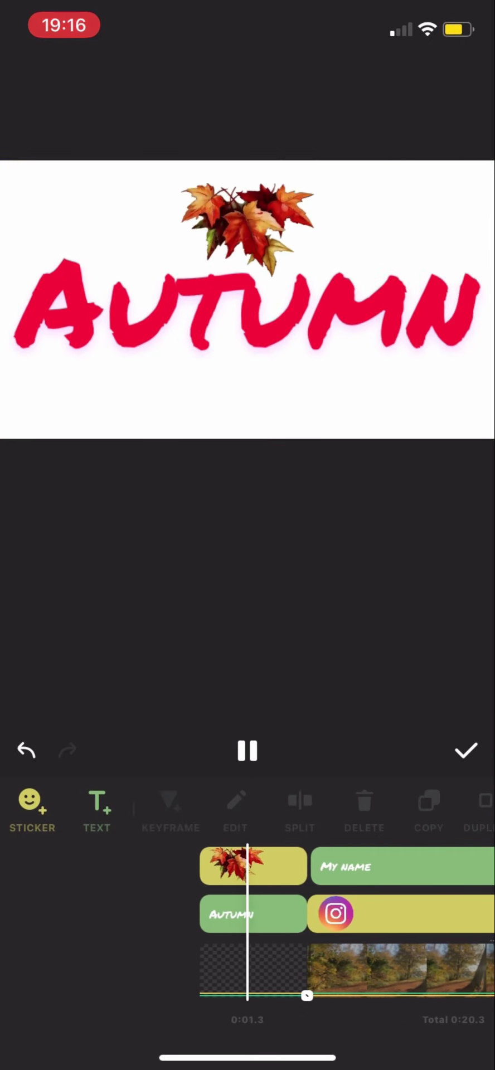